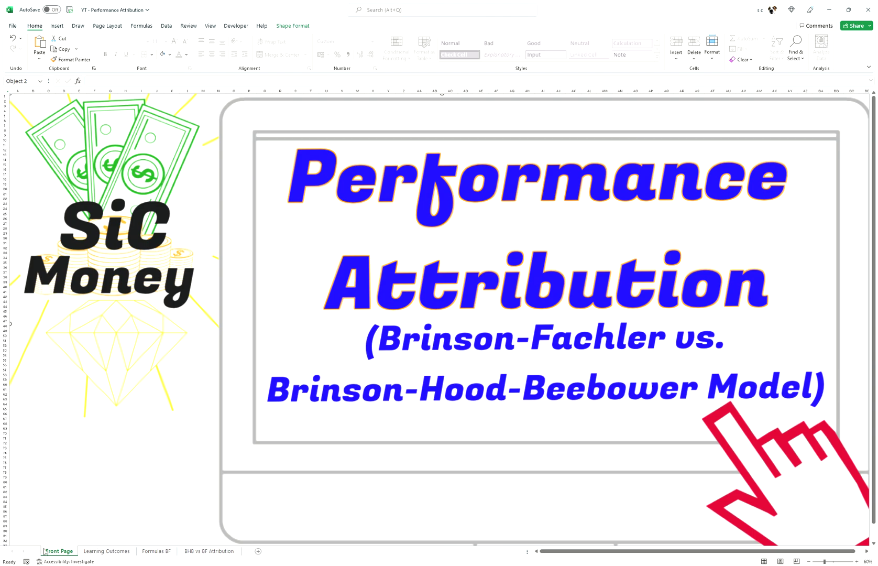
# Step through the four learning outcomes in C4–C7, then go to the Formulas BF sheet.
pyautogui.click(102, 552)
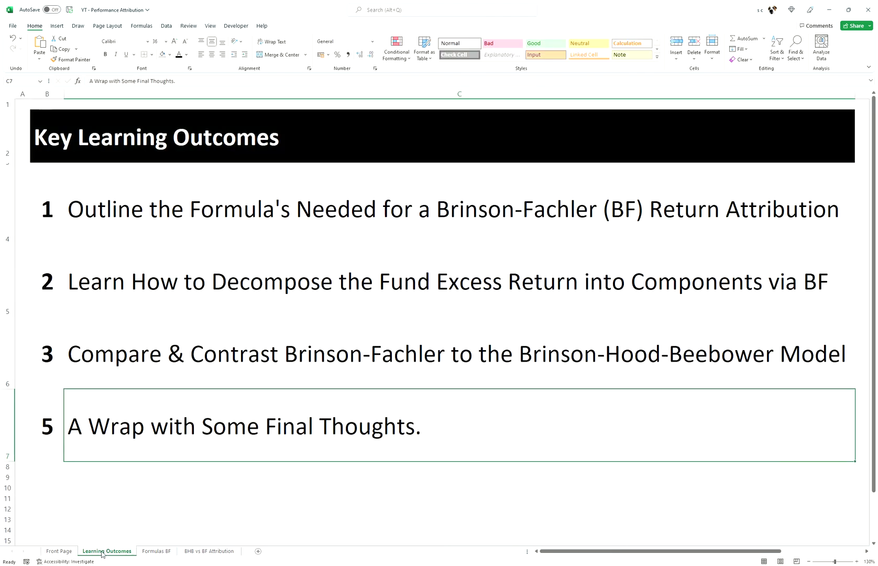
pyautogui.click(208, 212)
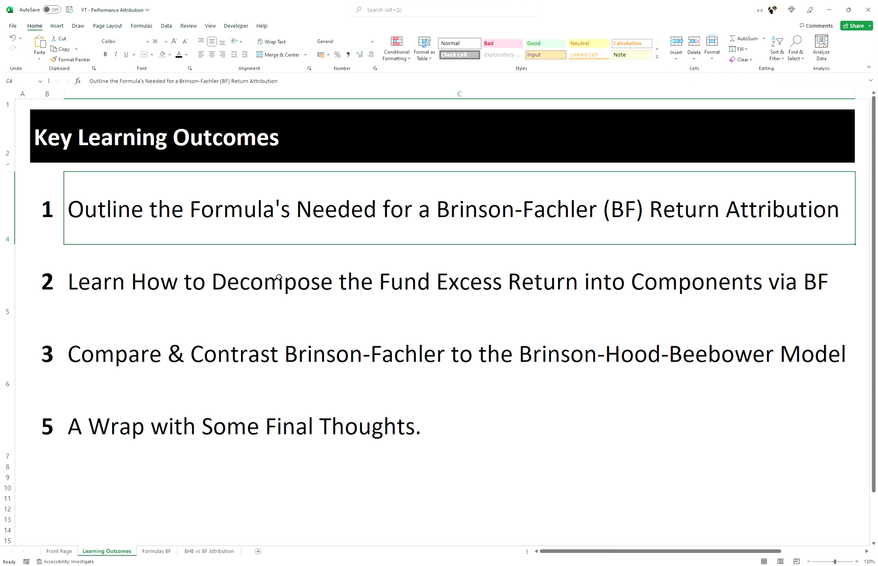
pyautogui.click(280, 306)
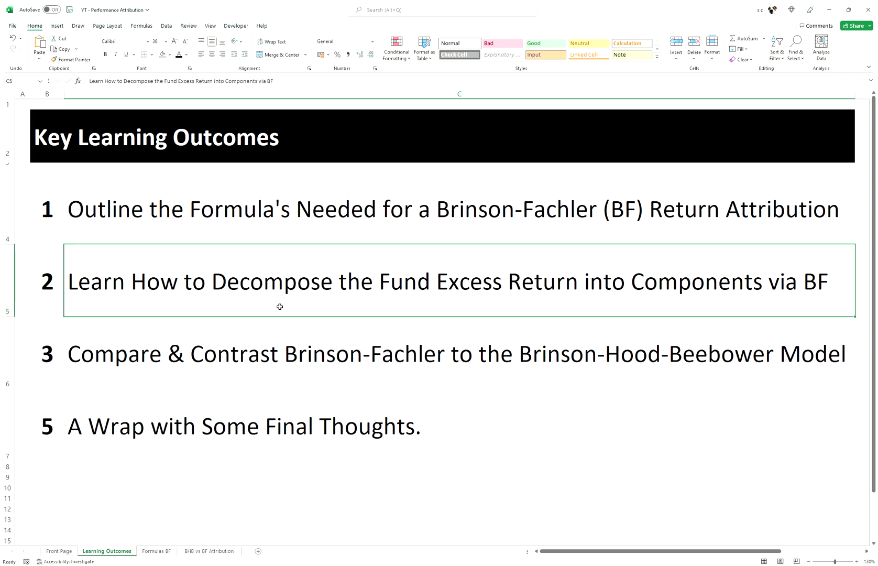
pyautogui.press('Down')
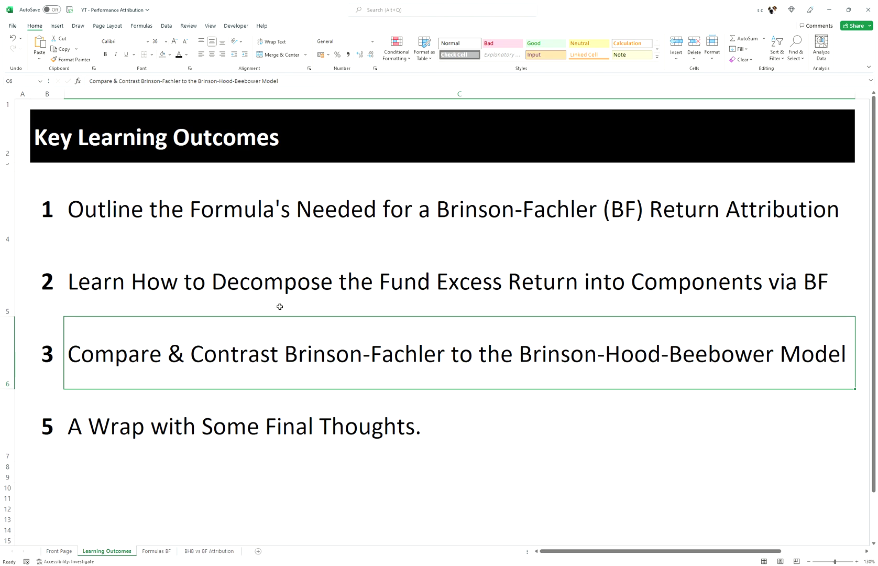
pyautogui.press('Down')
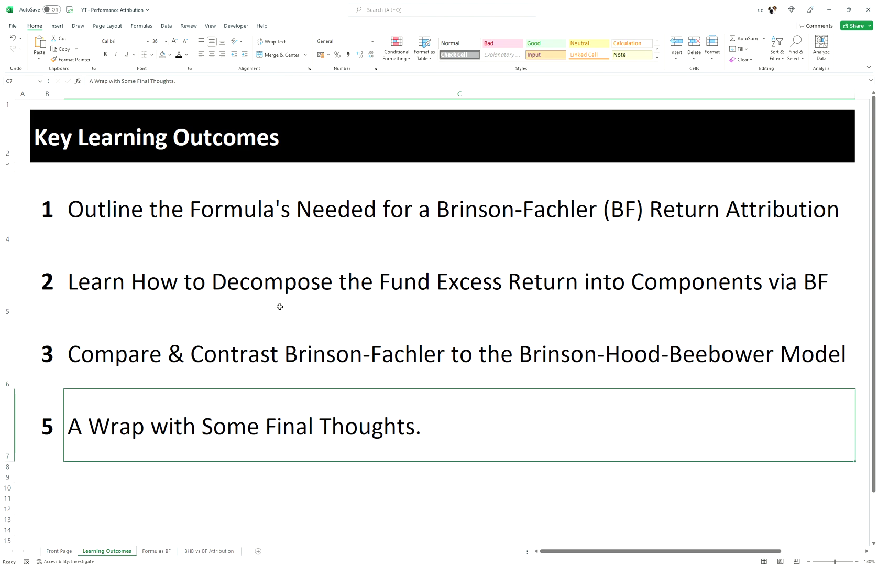
pyautogui.click(156, 551)
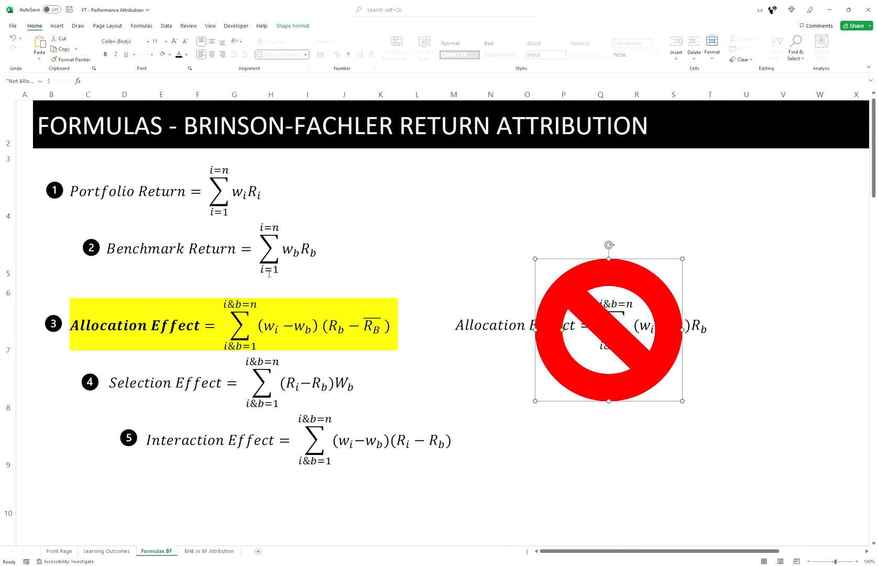
pyautogui.press('Tab')
pyautogui.click(321, 336)
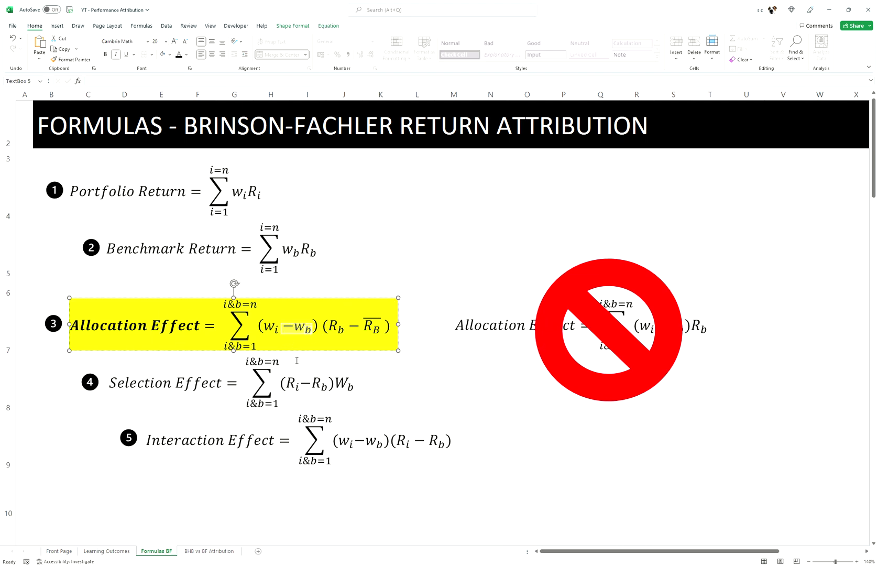
pyautogui.click(294, 383)
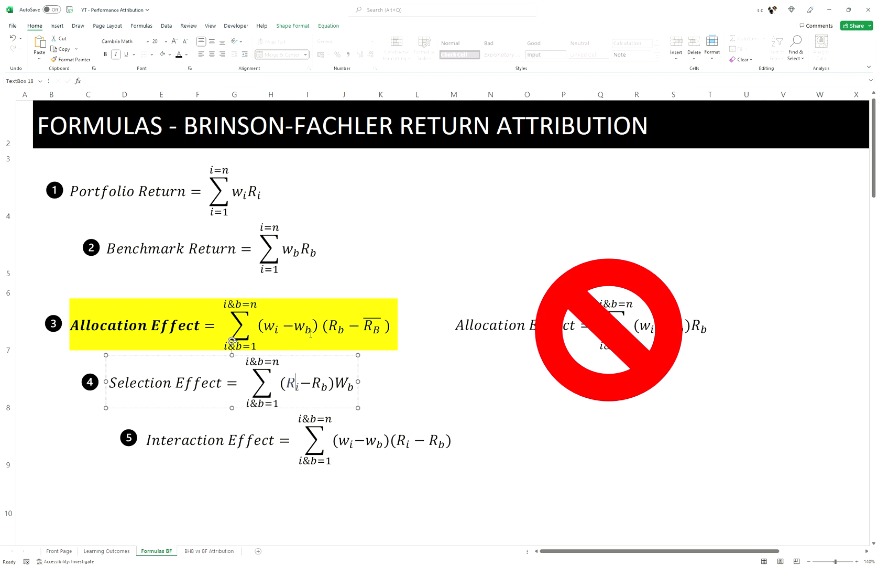
pyautogui.click(348, 277)
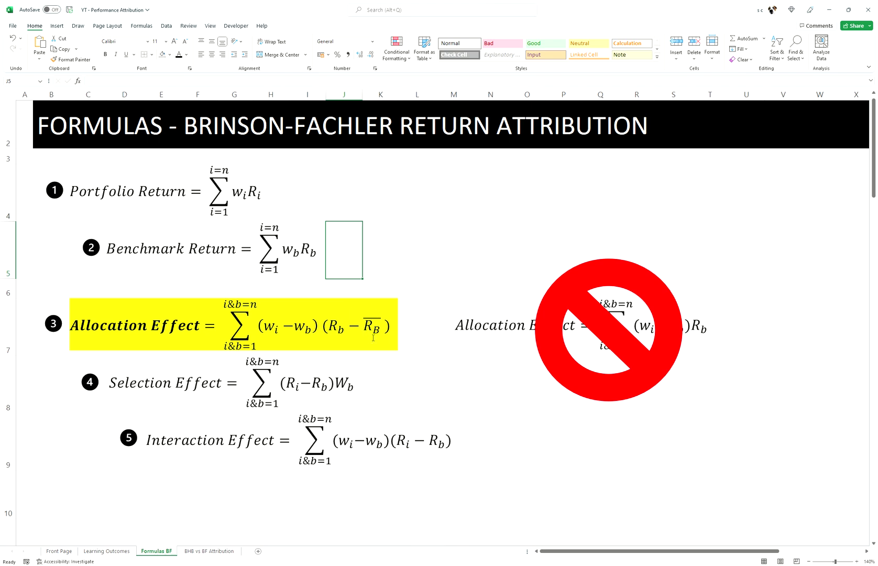
pyautogui.click(419, 367)
pyautogui.moveTo(633, 350); pyautogui.dragTo(635, 474)
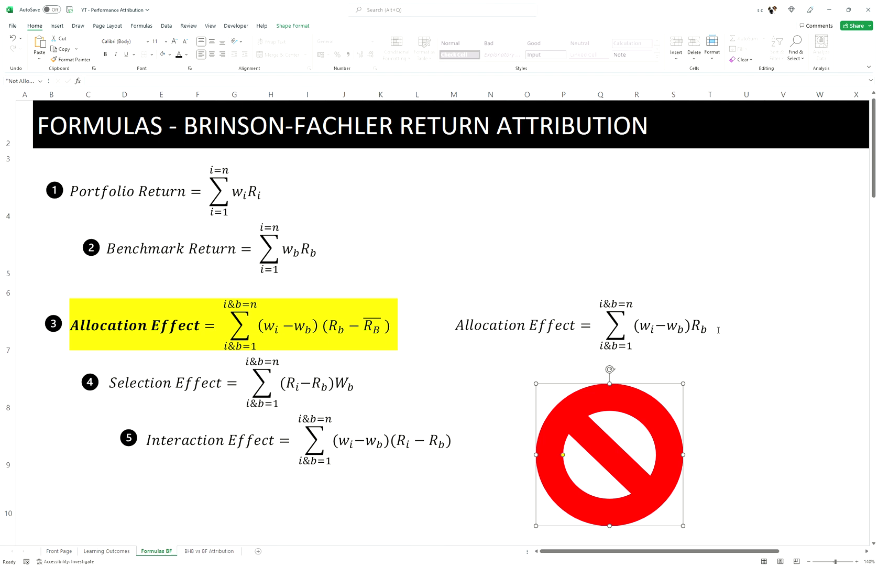
pyautogui.click(674, 395)
pyautogui.moveTo(611, 450); pyautogui.dragTo(609, 331)
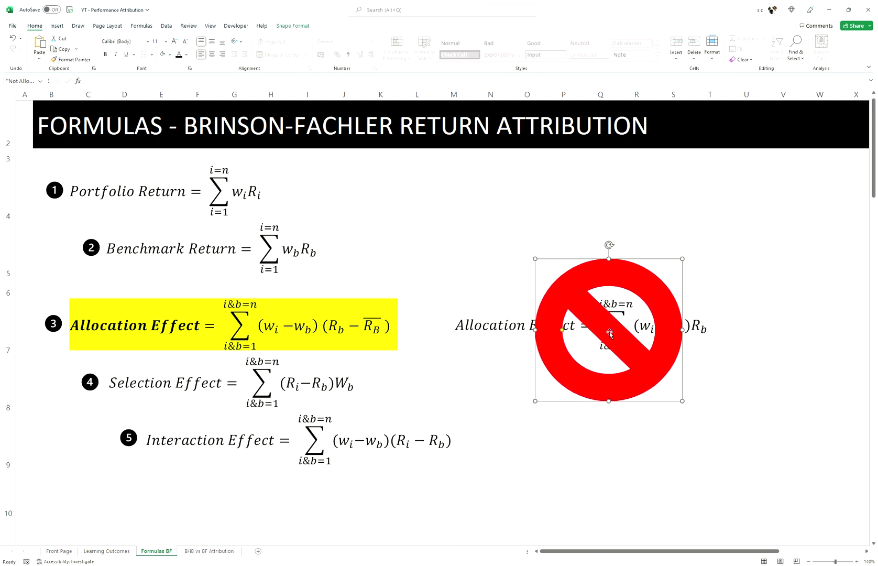
pyautogui.click(415, 265)
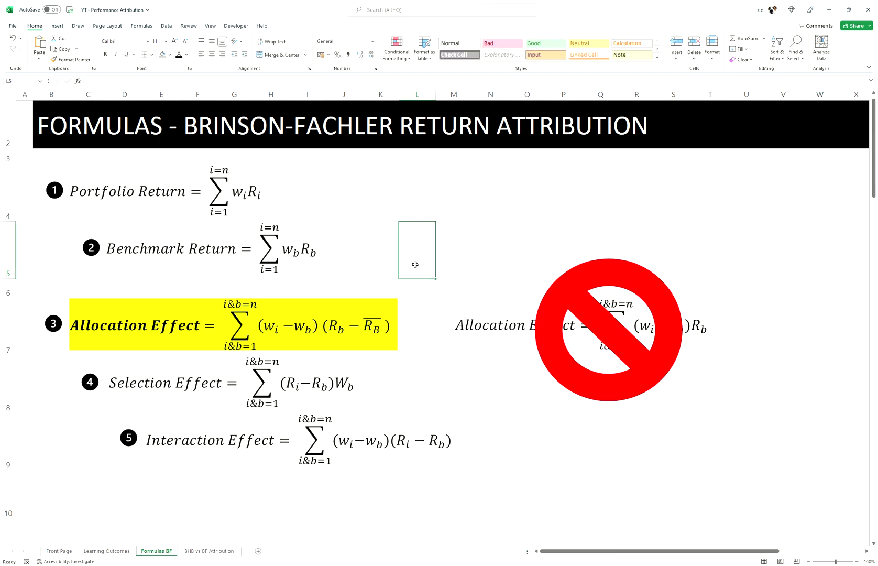
# Leave the formulas at cell C9 and switch to the BHB vs BF Attribution sheet.
pyautogui.click(75, 423)
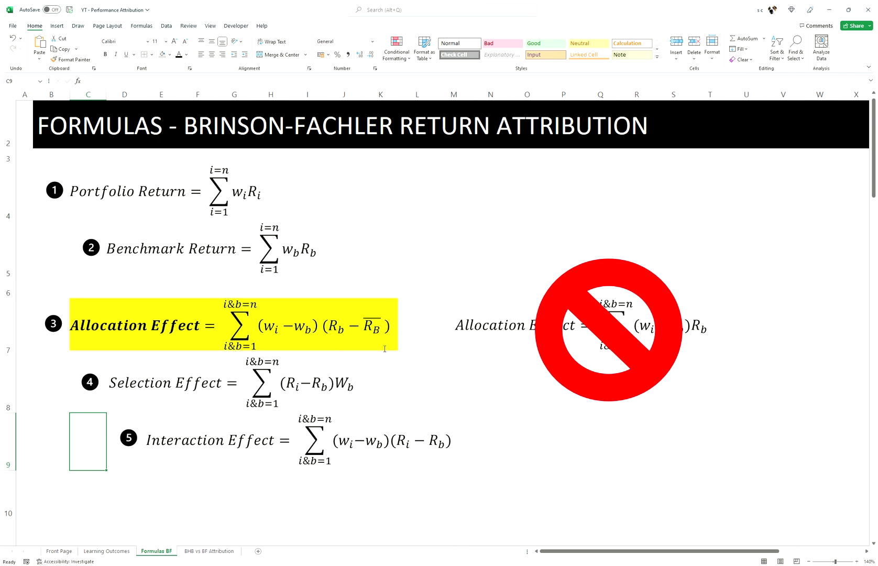
pyautogui.click(218, 553)
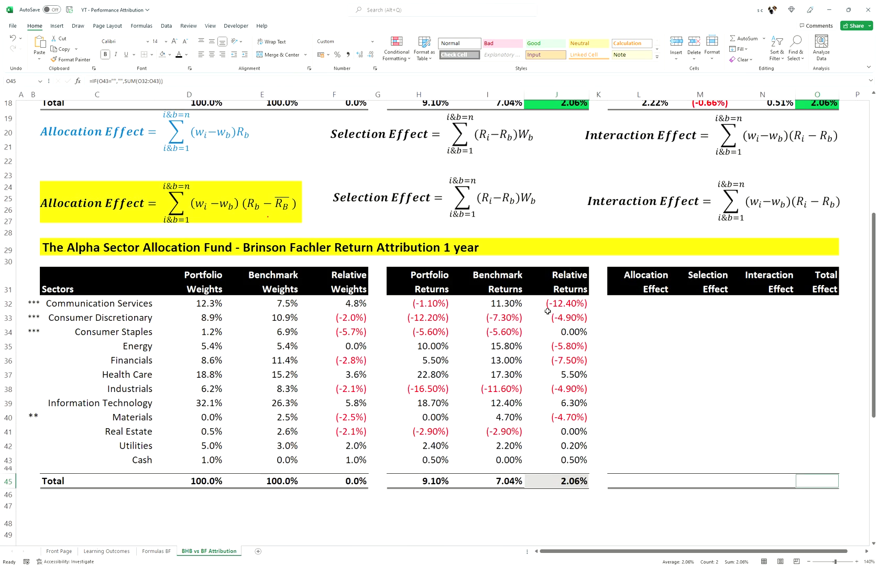
# Select L32 and scroll down so the Alpha Sector Allocation Fund table fills the window.
pyautogui.click(638, 304)
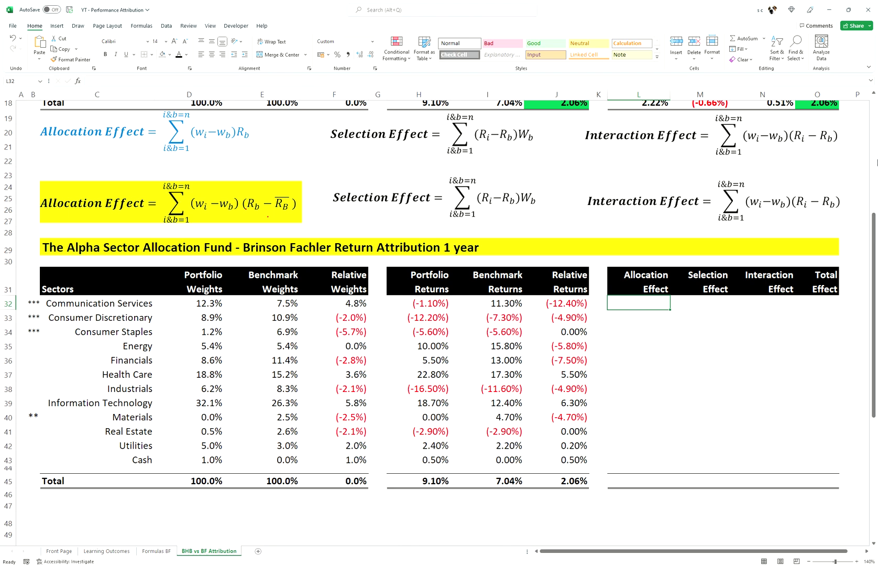
pyautogui.scroll(-2, 874, 223)
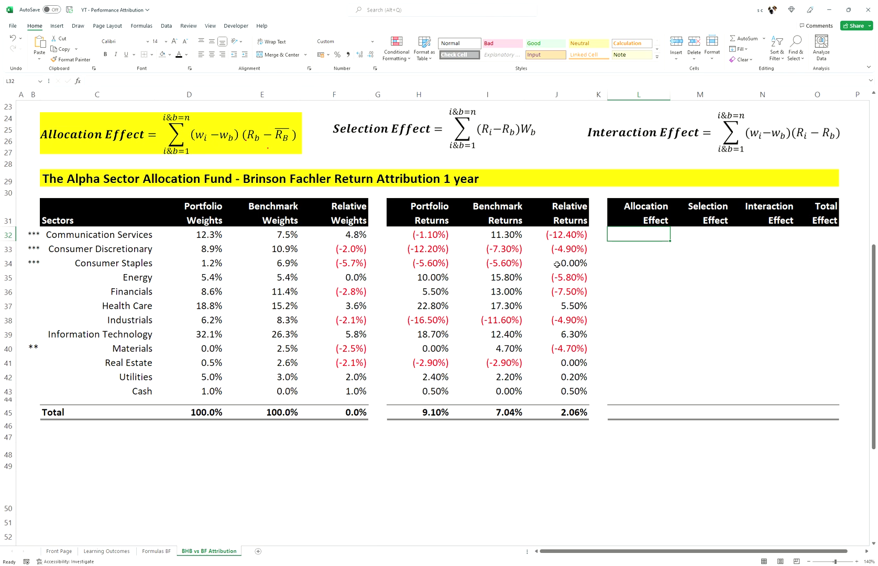
# Start L32's Communication Services allocation effect formula as =(D32-E32)*(I32-.
pyautogui.write('=')
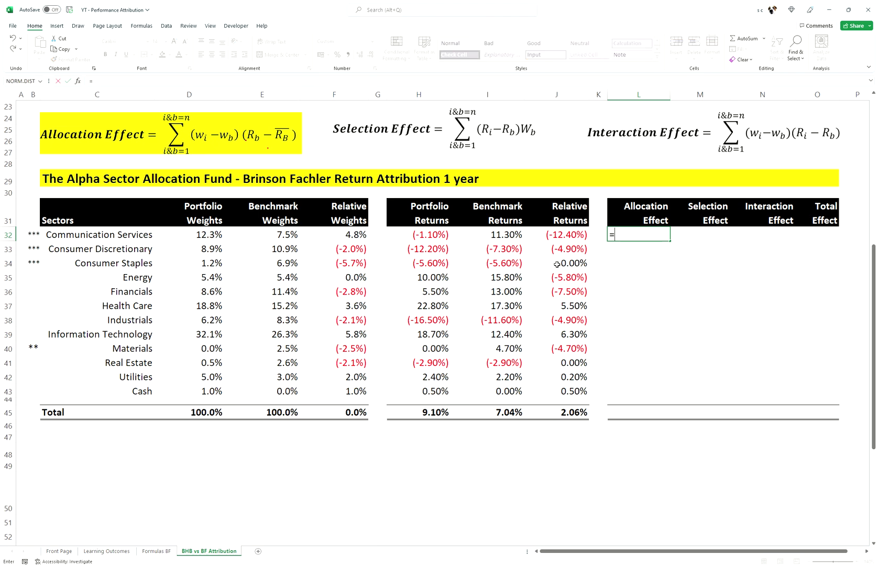
pyautogui.write('(')
pyautogui.click(217, 240)
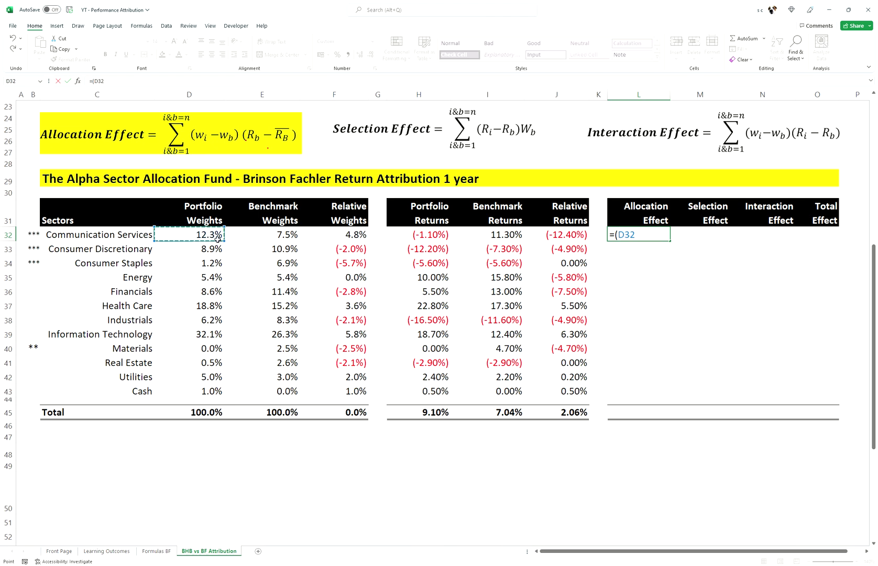
pyautogui.write('-')
pyautogui.click(280, 236)
pyautogui.click(318, 264)
pyautogui.write(')')
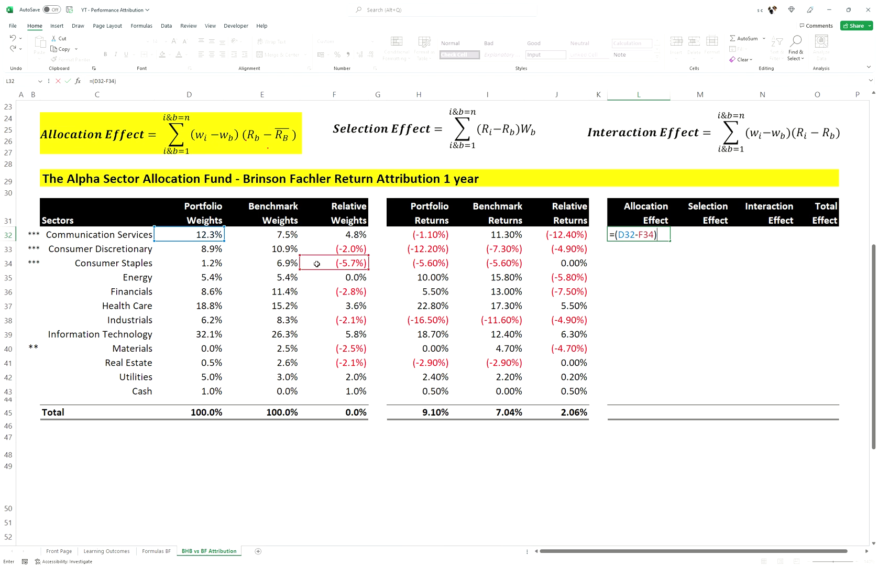
pyautogui.write('*(')
pyautogui.click(295, 225)
pyautogui.click(291, 240)
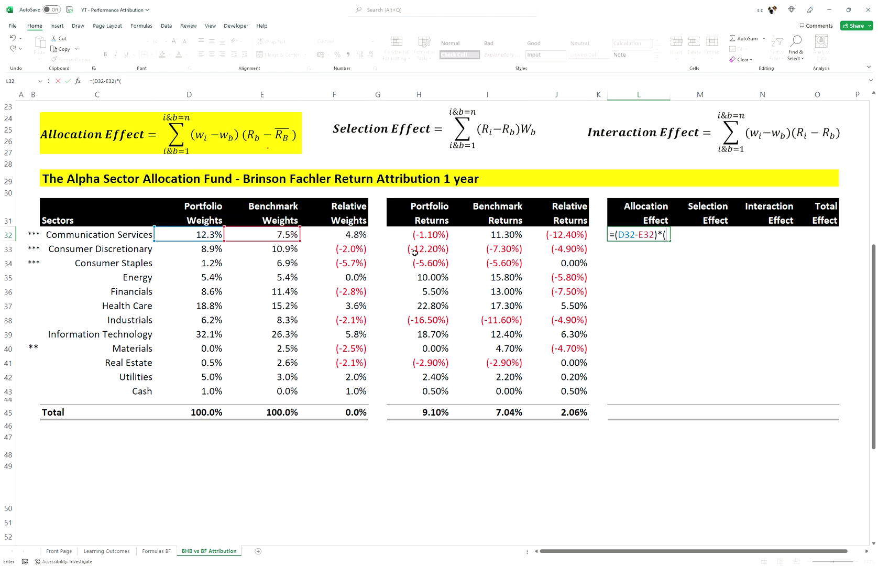
pyautogui.click(493, 235)
pyautogui.write('-')
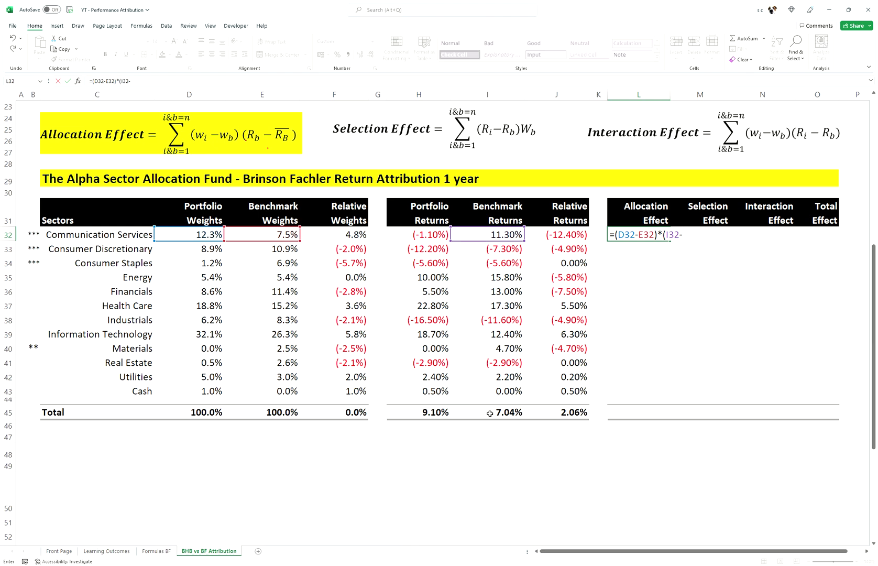